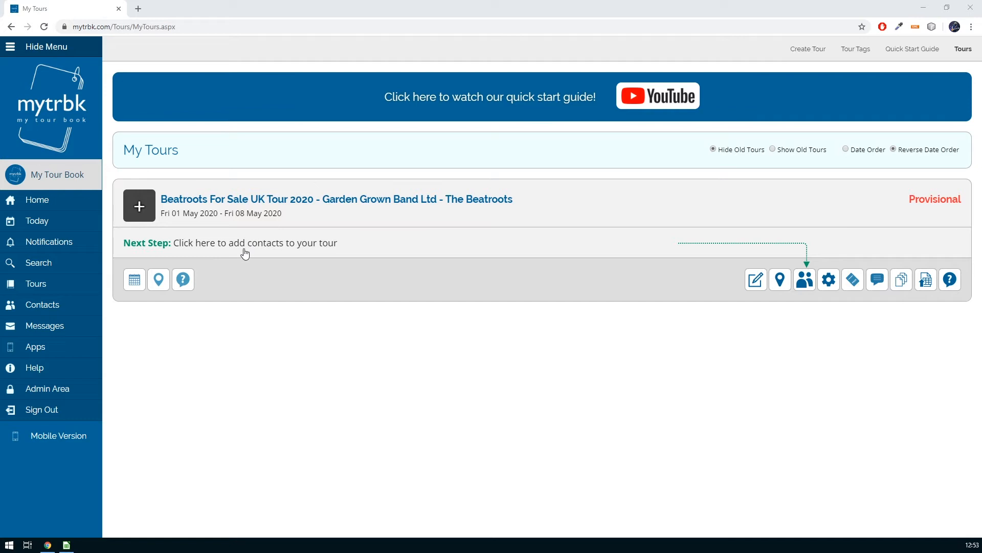
Open the Tour Members page for the Beatroots For Sale UK Tour 2020
{"action": "left_click", "coordinate": [805, 281]}
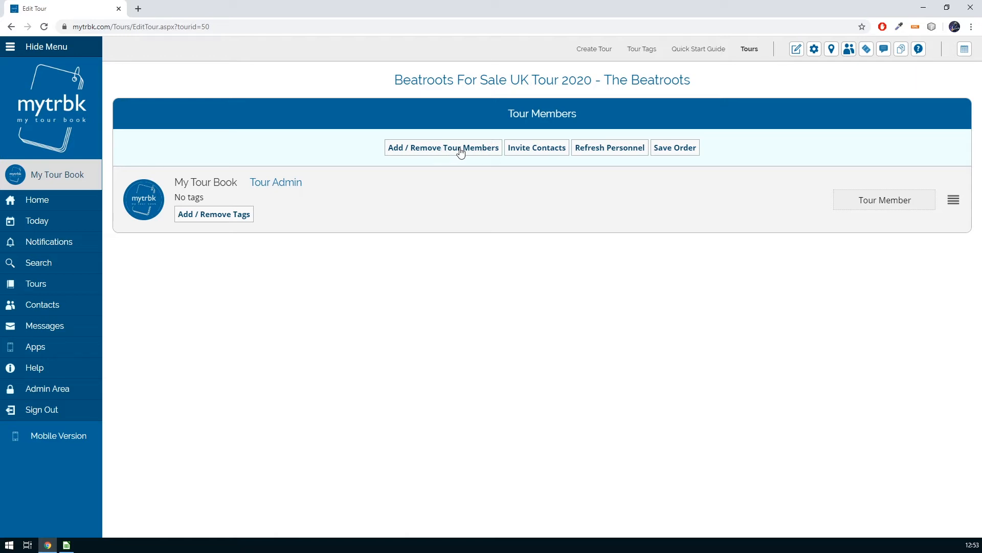
Review the Invite Contacts message, then return and open the tour's Your Contacts picker
{"action": "left_click", "coordinate": [540, 148]}
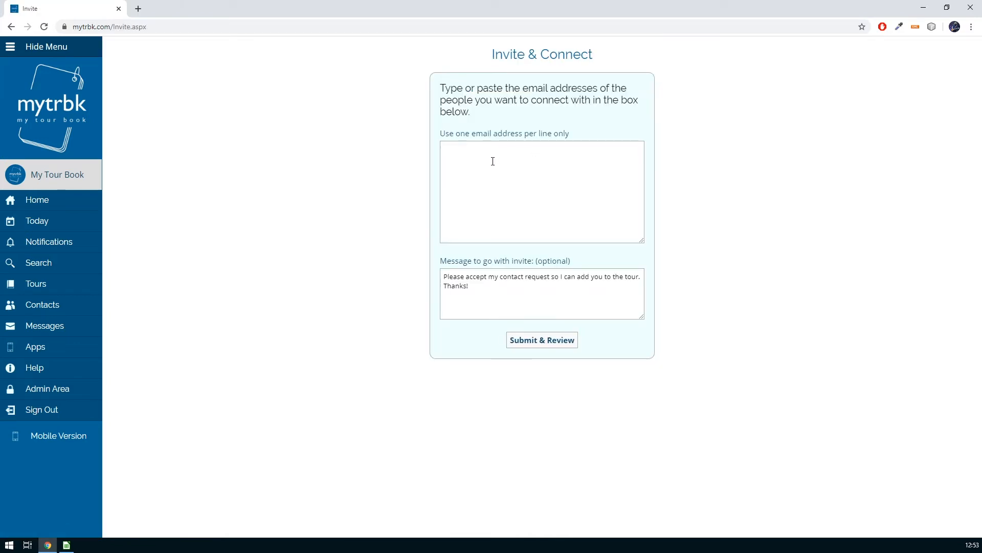
{"action": "left_click_drag", "start_coordinate": [516, 292], "coordinate": [393, 232]}
{"action": "left_click", "coordinate": [509, 296]}
{"action": "left_click", "coordinate": [11, 26]}
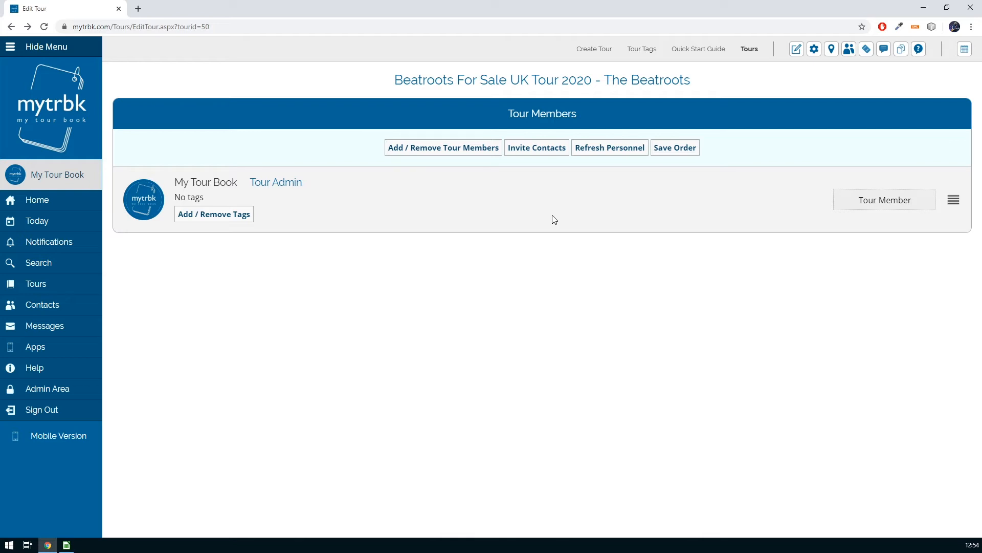
{"action": "left_click", "coordinate": [440, 153]}
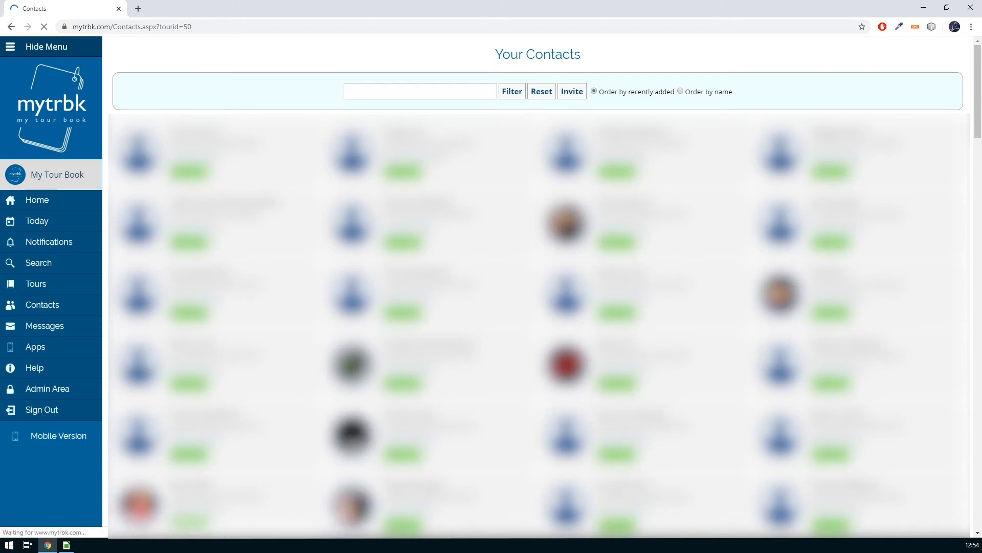
Filter the contacts by name and add the first two band members to the tour
{"action": "left_click", "coordinate": [388, 93]}
{"action": "type", "text": "dommin"}
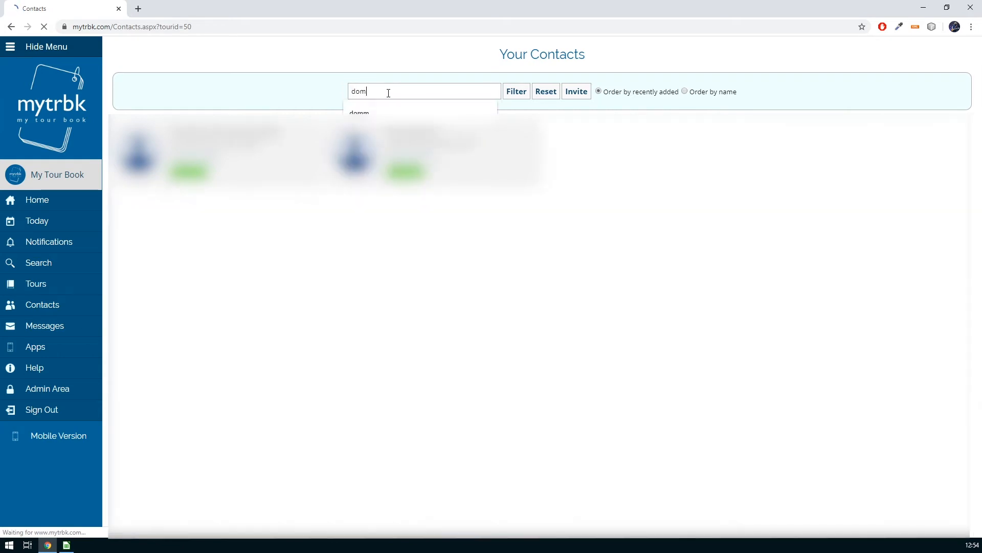
{"action": "left_click", "coordinate": [190, 172]}
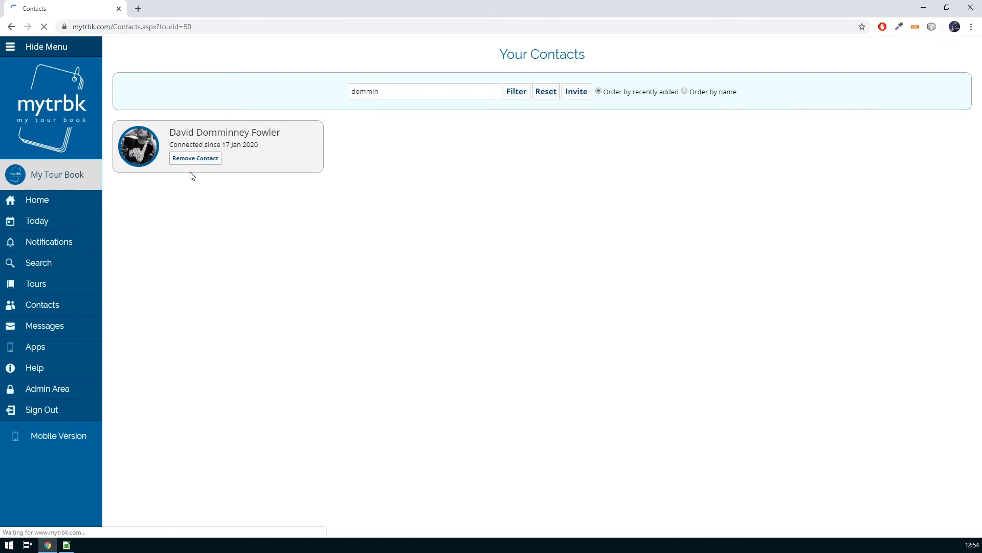
{"action": "left_click_drag", "start_coordinate": [398, 91], "coordinate": [329, 88]}
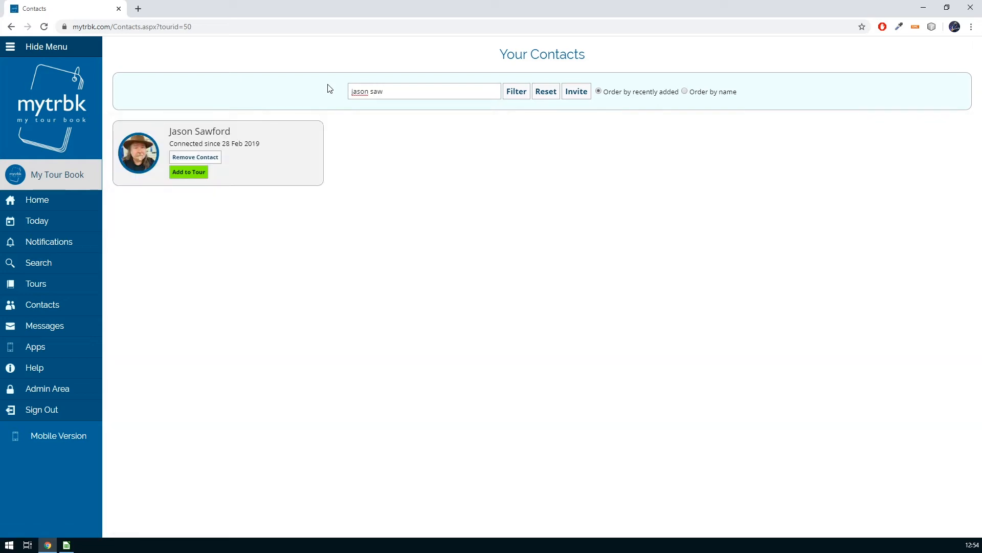
{"action": "left_click", "coordinate": [201, 172]}
Filter by name for the remaining three contacts and add them to the tour
{"action": "type", "text": "w"}
{"action": "triple_click", "coordinate": [361, 91]}
{"action": "type", "text": "stephen"}
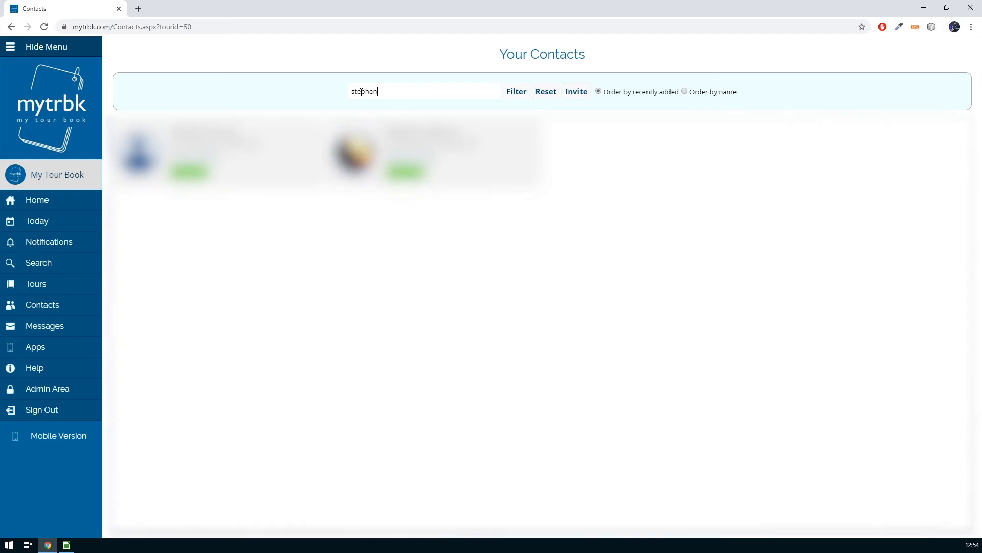
{"action": "type", "text": " mc"}
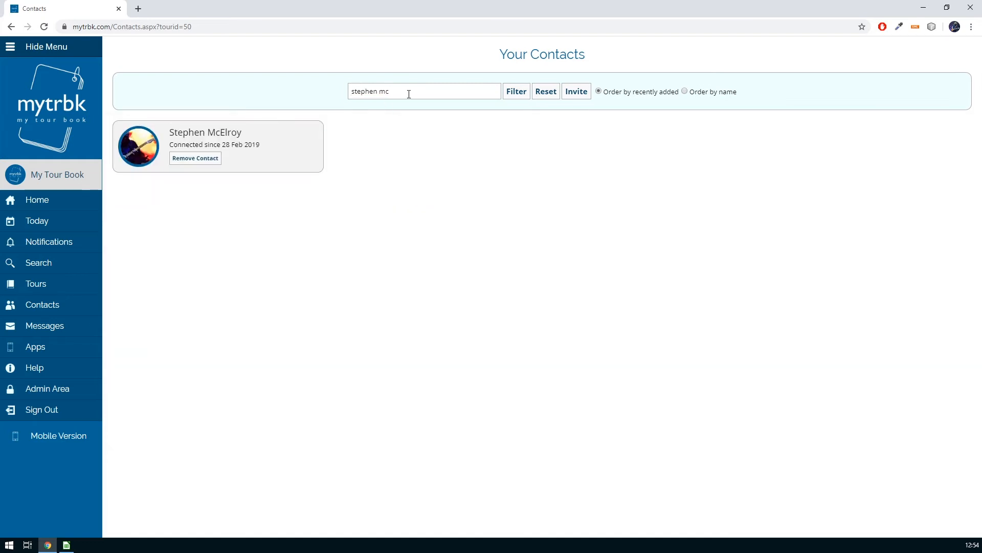
{"action": "triple_click", "coordinate": [409, 94]}
{"action": "left_click", "coordinate": [192, 174]}
{"action": "triple_click", "coordinate": [419, 94]}
{"action": "key", "text": "BackSpace"}
{"action": "left_click", "coordinate": [197, 175]}
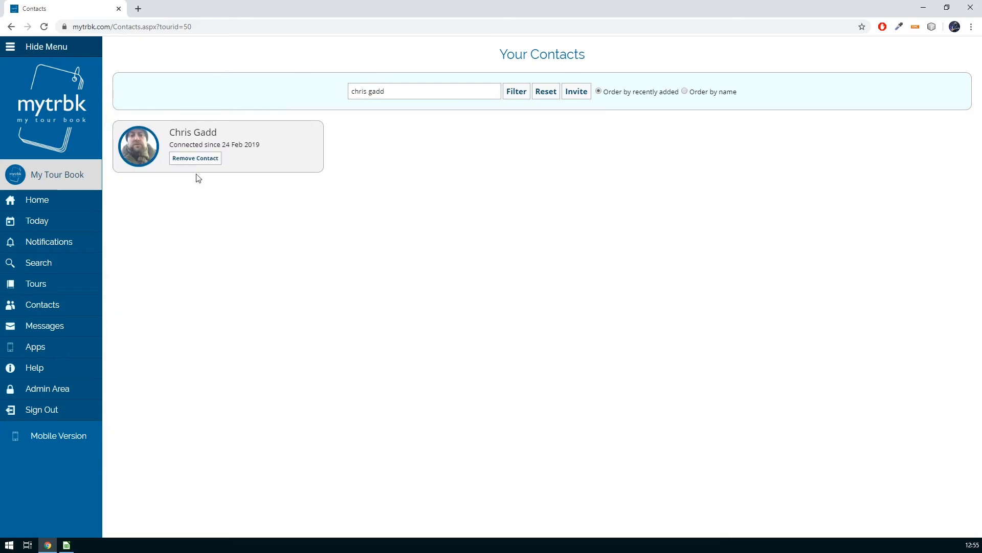
Reopen the Beatroots member list and label the first member Tour Manager
{"action": "left_click", "coordinate": [51, 285]}
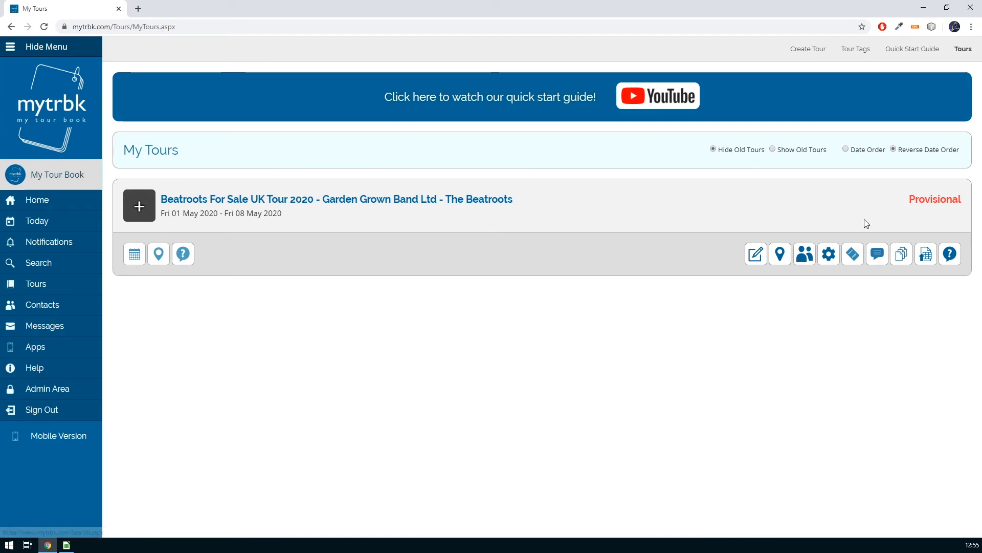
{"action": "left_click", "coordinate": [804, 254]}
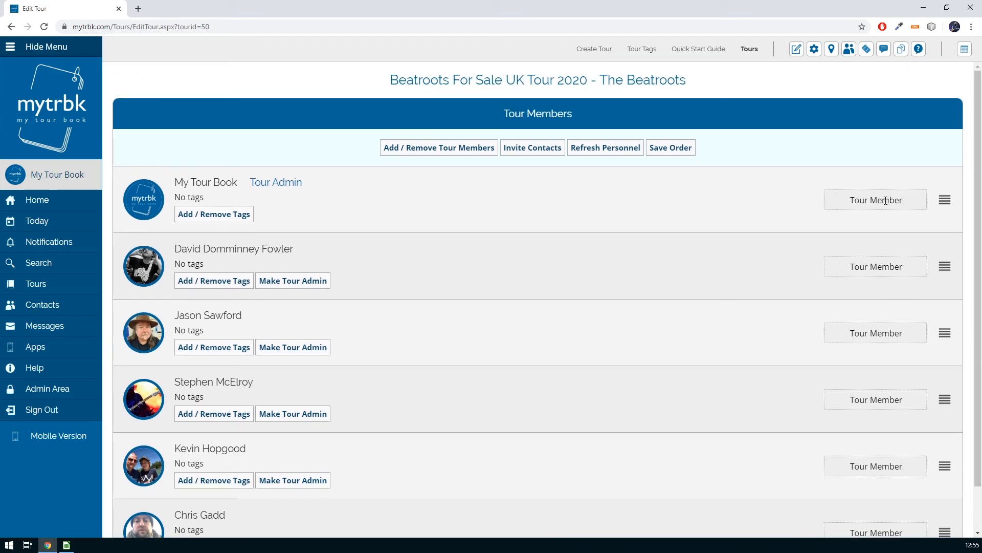
{"action": "double_click", "coordinate": [886, 201]}
{"action": "type", "text": "Managee"}
{"action": "key", "text": "BackSpace"}
{"action": "type", "text": "r"}
Set the next two role labels to Guitar / Vocals and Keyboards
{"action": "left_click_drag", "start_coordinate": [906, 267], "coordinate": [824, 262]}
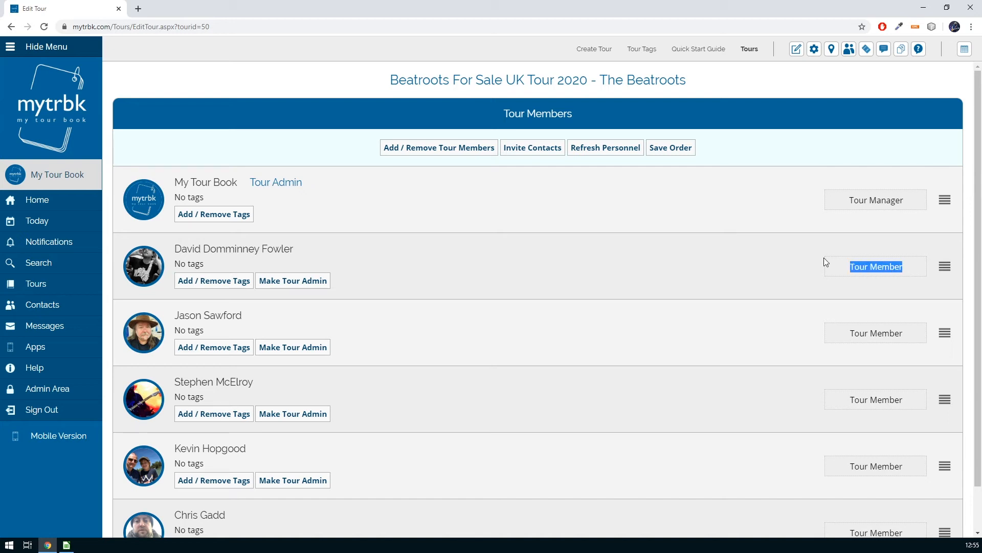
{"action": "type", "text": "Guitar"}
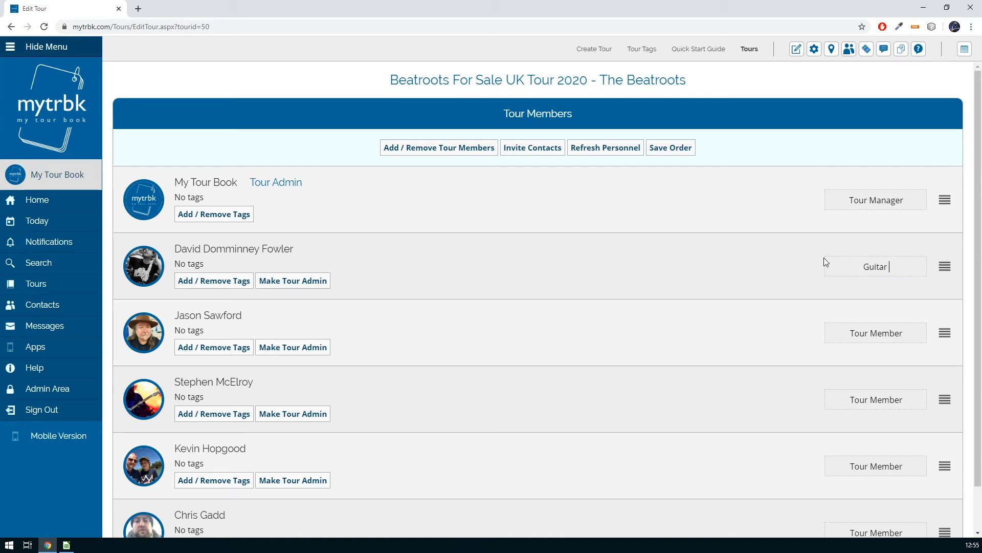
{"action": "type", "text": " / Vocals"}
{"action": "key", "text": "Tab"}
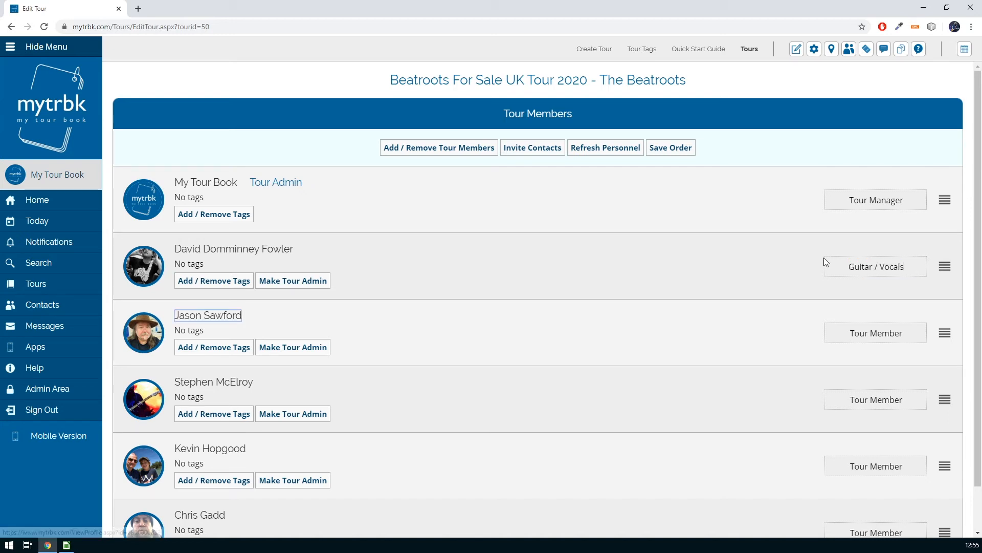
{"action": "left_click_drag", "start_coordinate": [899, 334], "coordinate": [811, 333]}
{"action": "type", "text": "Keyboards"}
Set the remaining role labels to Production Manager and Drums
{"action": "left_click_drag", "start_coordinate": [904, 399], "coordinate": [808, 397]}
{"action": "type", "text": "Guitar / Vocals"}
{"action": "scroll", "coordinate": [808, 394], "scroll_direction": "down", "scroll_amount": 1}
{"action": "left_click_drag", "start_coordinate": [901, 415], "coordinate": [803, 415]}
{"action": "type", "text": "Production Manager"}
{"action": "left_click_drag", "start_coordinate": [901, 483], "coordinate": [781, 488]}
{"action": "type", "text": "Drums"}
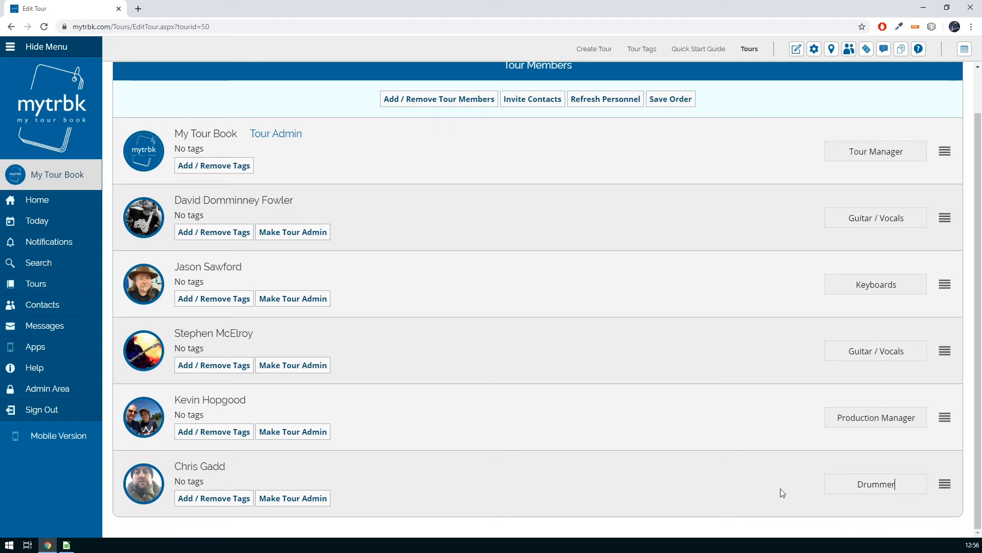
{"action": "left_click", "coordinate": [719, 309]}
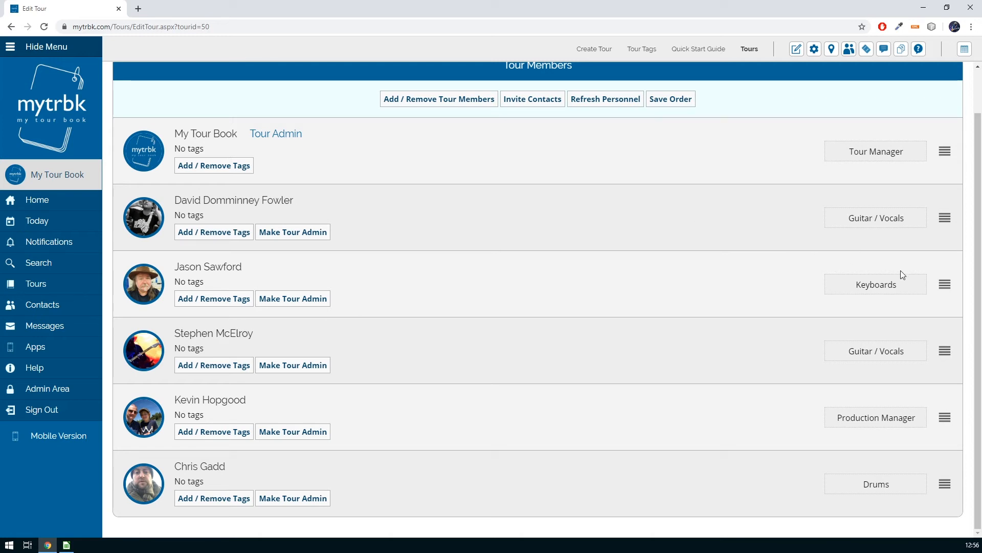
Move the Production Manager up to second place under the Tour Manager and save the order
{"action": "left_click_drag", "start_coordinate": [944, 351], "coordinate": [942, 271]}
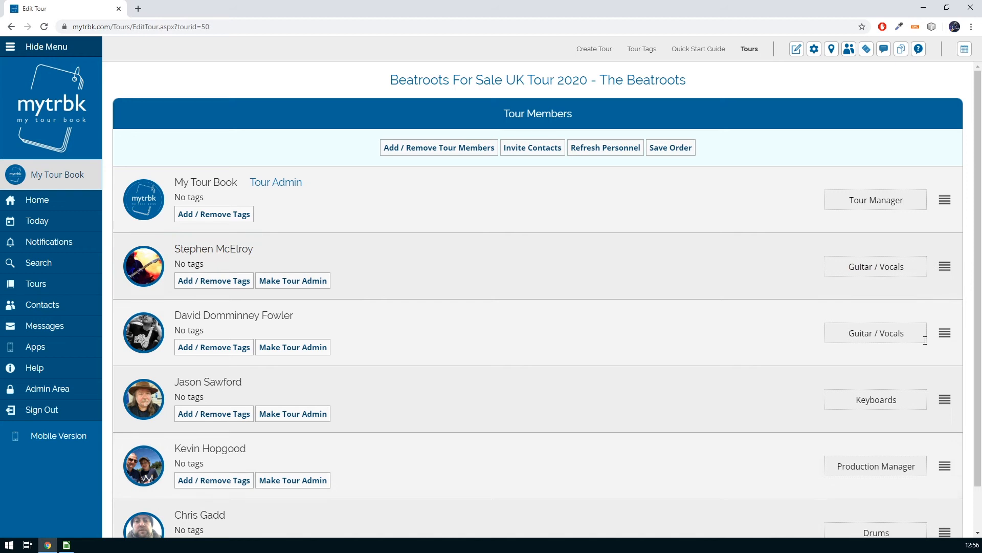
{"action": "left_click_drag", "start_coordinate": [945, 466], "coordinate": [946, 265]}
{"action": "left_click_drag", "start_coordinate": [945, 533], "coordinate": [945, 495]}
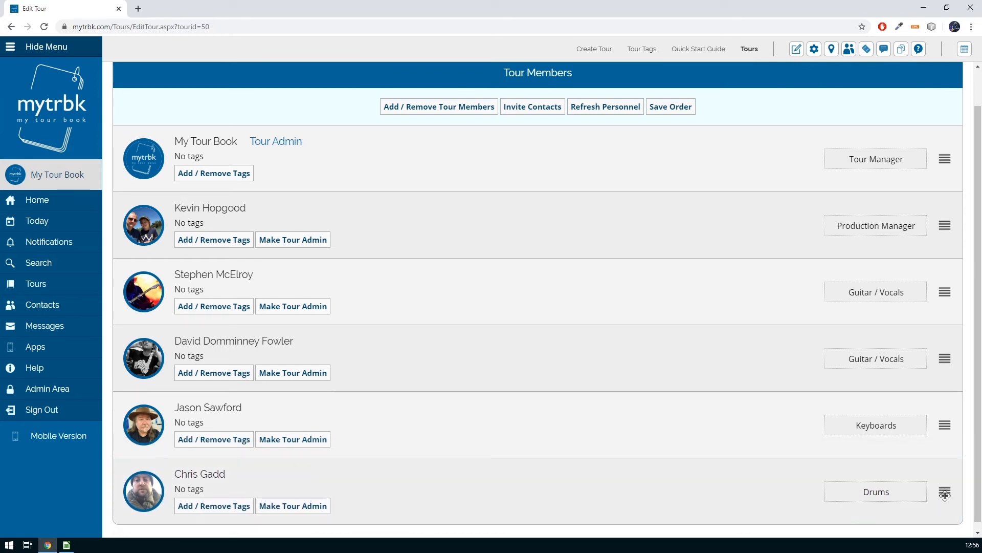
{"action": "scroll", "coordinate": [787, 455], "scroll_direction": "up", "scroll_amount": 1}
{"action": "scroll", "coordinate": [788, 455], "scroll_direction": "down", "scroll_amount": 1}
{"action": "scroll", "coordinate": [788, 454], "scroll_direction": "up", "scroll_amount": 1}
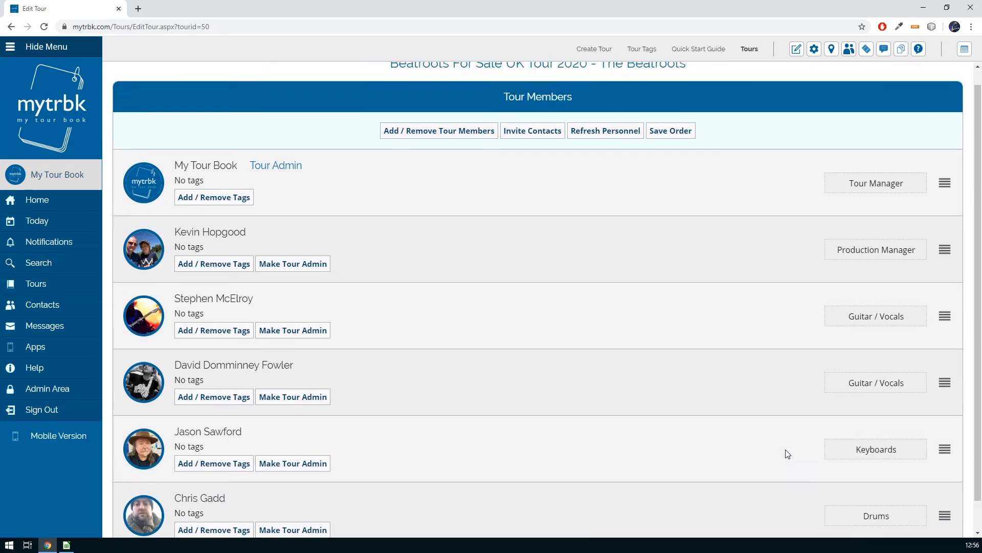
{"action": "left_click", "coordinate": [681, 152]}
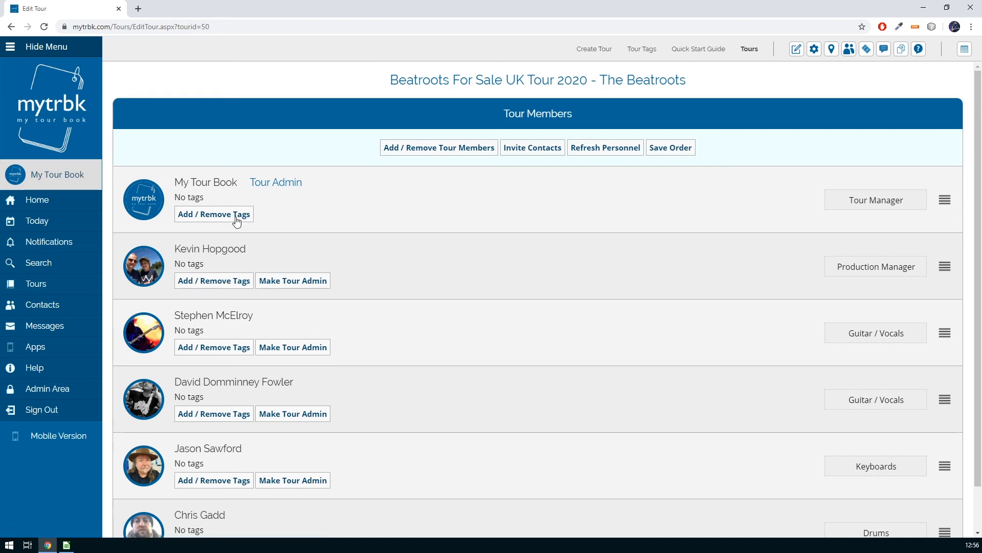
Tag the Tour Manager and Production Manager with #Crew, #Manager and their own role tag
{"action": "left_click", "coordinate": [205, 216]}
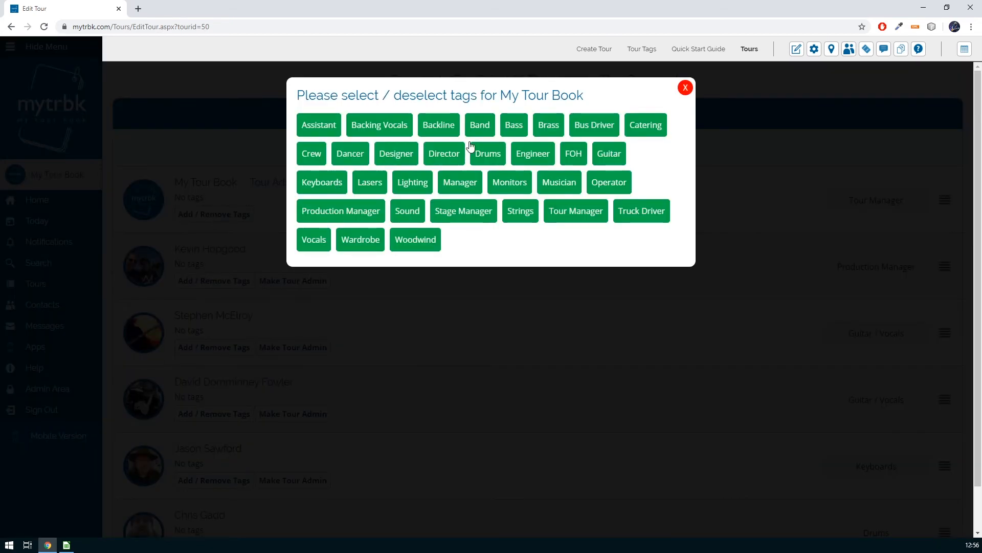
{"action": "left_click", "coordinate": [313, 154]}
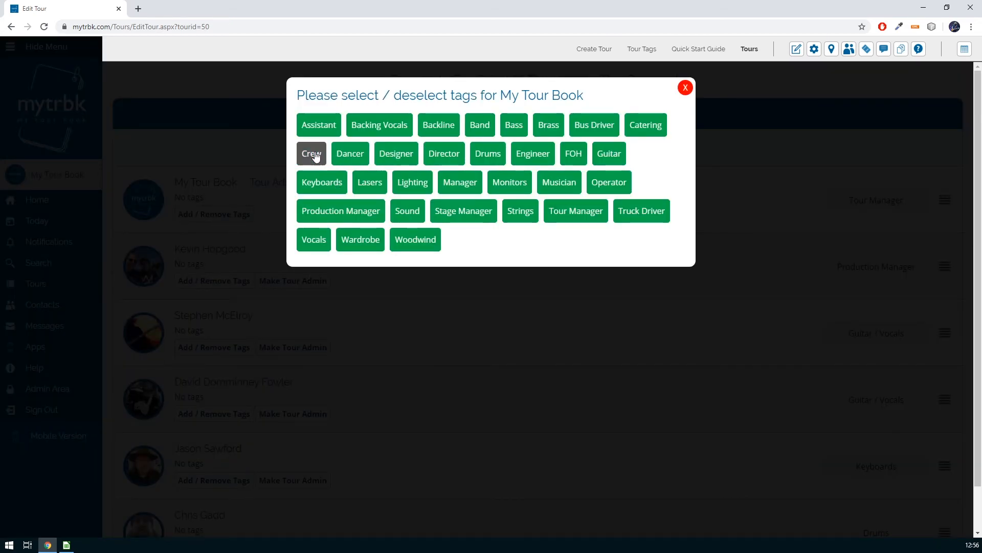
{"action": "left_click", "coordinate": [451, 180]}
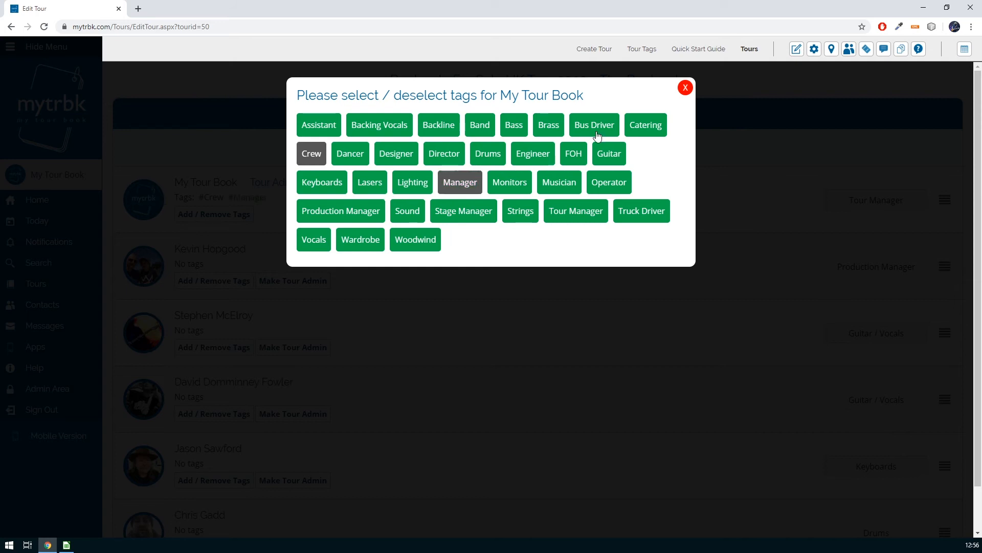
{"action": "left_click", "coordinate": [586, 219]}
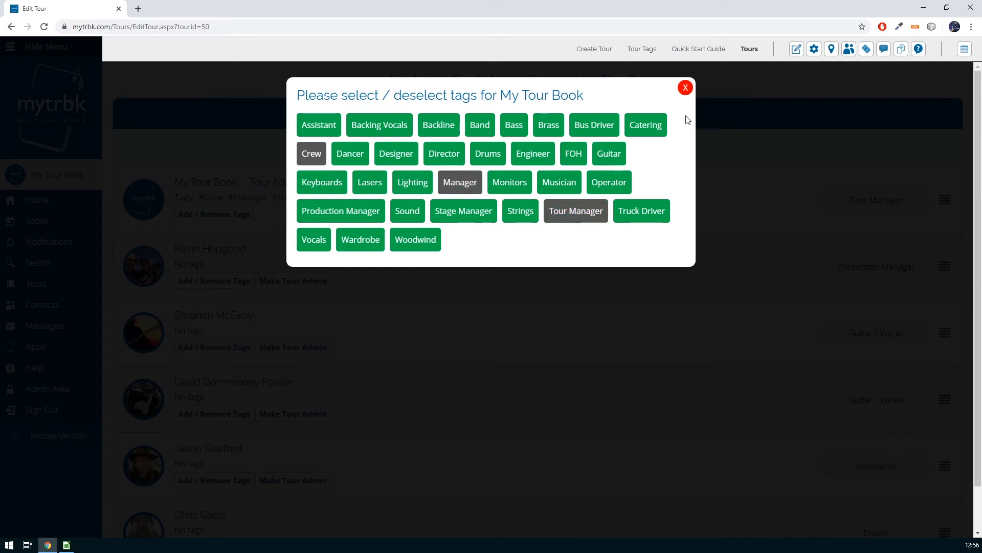
{"action": "left_click", "coordinate": [686, 88]}
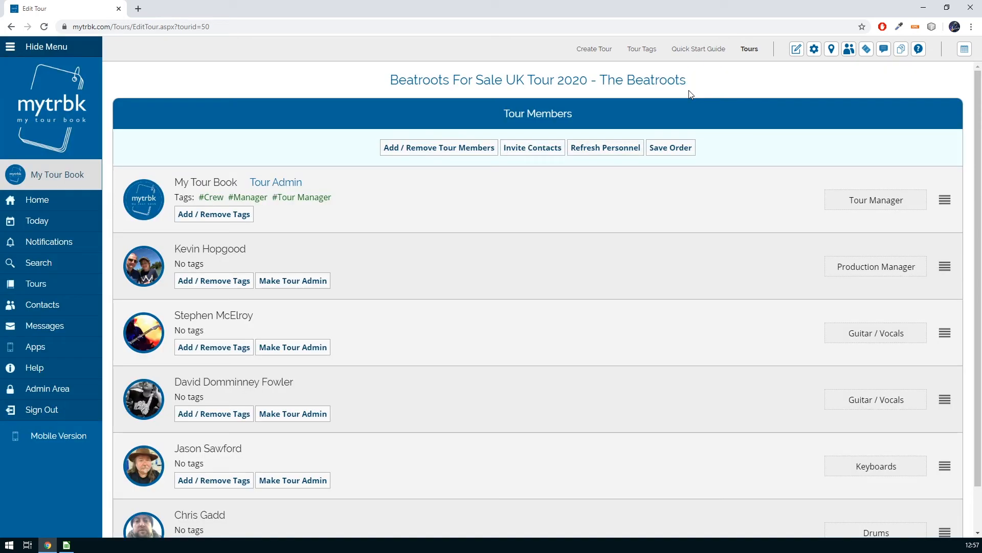
{"action": "left_click", "coordinate": [215, 281]}
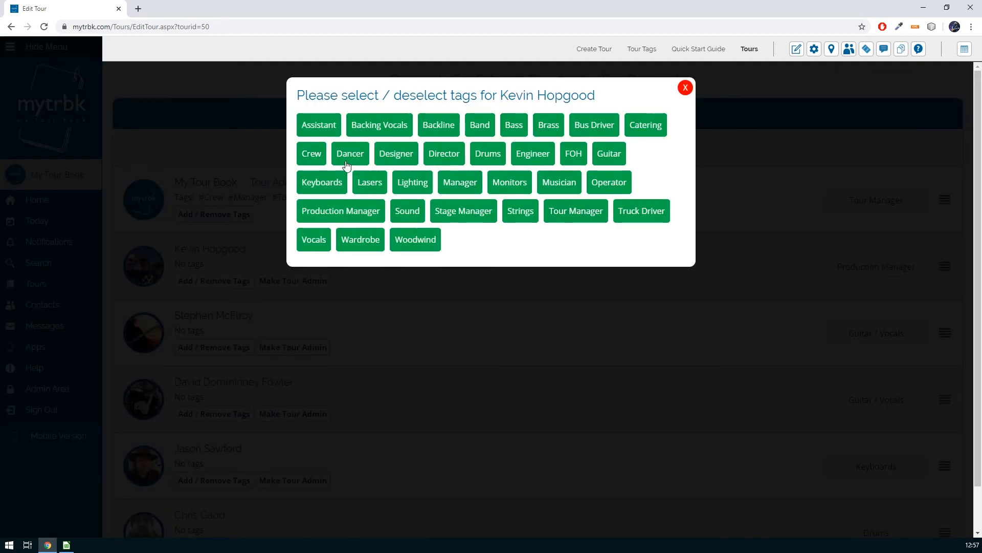
{"action": "left_click", "coordinate": [317, 160]}
{"action": "left_click", "coordinate": [457, 186]}
{"action": "left_click", "coordinate": [365, 222]}
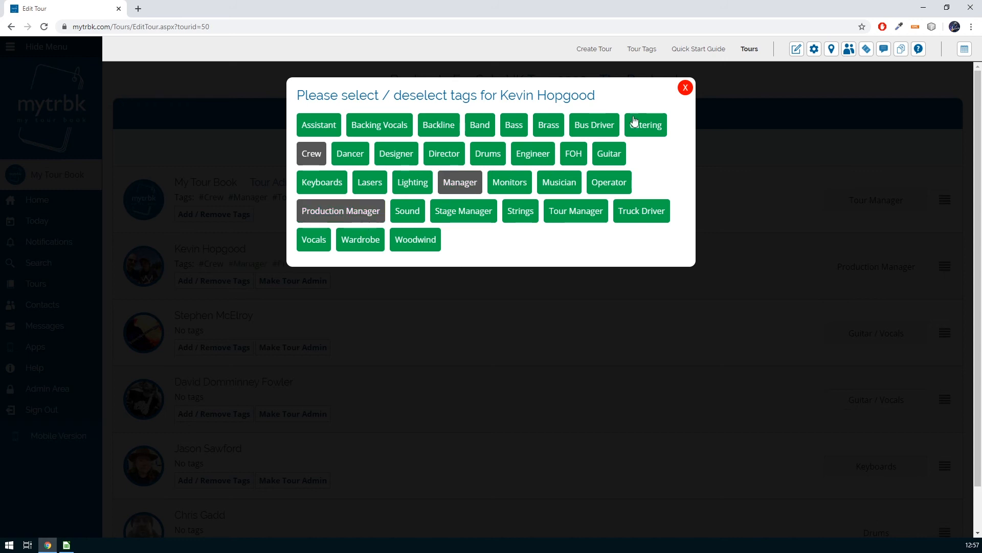
{"action": "left_click", "coordinate": [686, 88]}
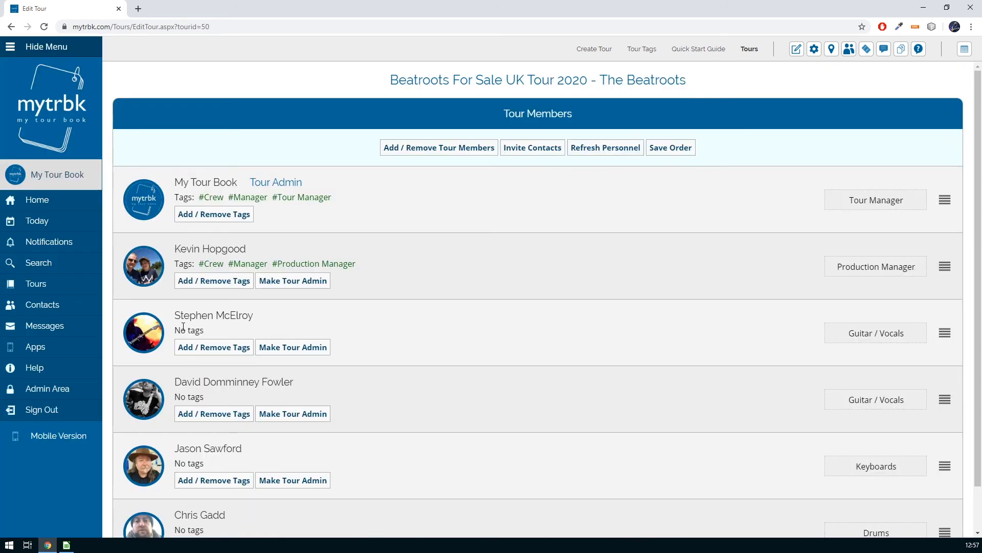
Tag both guitarists with #Band, #Guitar and #Vocals
{"action": "left_click", "coordinate": [205, 348]}
{"action": "left_click", "coordinate": [480, 125]}
{"action": "left_click", "coordinate": [608, 153]}
{"action": "left_click", "coordinate": [313, 240]}
{"action": "left_click", "coordinate": [685, 88]}
{"action": "left_click", "coordinate": [213, 413]}
{"action": "left_click", "coordinate": [480, 125]}
{"action": "left_click", "coordinate": [608, 154]}
{"action": "left_click", "coordinate": [313, 239]}
{"action": "left_click", "coordinate": [684, 89]}
Tag the keyboard player with #Band and #Keyboards, and the drummer with #Band and #Drums
{"action": "scroll", "coordinate": [241, 494], "scroll_direction": "down", "scroll_amount": 1}
{"action": "left_click", "coordinate": [240, 494]}
{"action": "left_click", "coordinate": [480, 124]}
{"action": "left_click", "coordinate": [322, 182]}
{"action": "left_click", "coordinate": [686, 88]}
{"action": "left_click", "coordinate": [220, 498]}
{"action": "left_click", "coordinate": [480, 125]}
{"action": "left_click", "coordinate": [488, 153]}
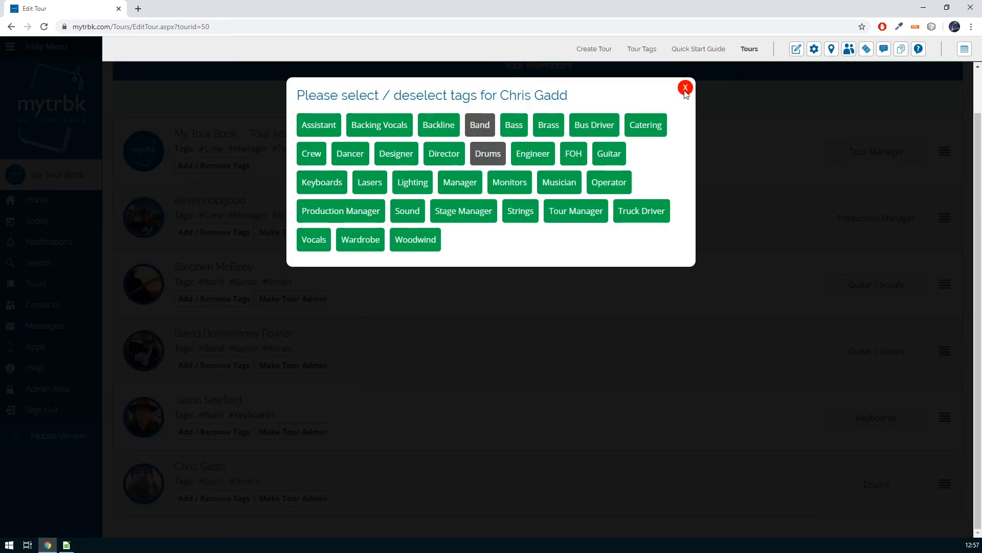
{"action": "left_click", "coordinate": [686, 88]}
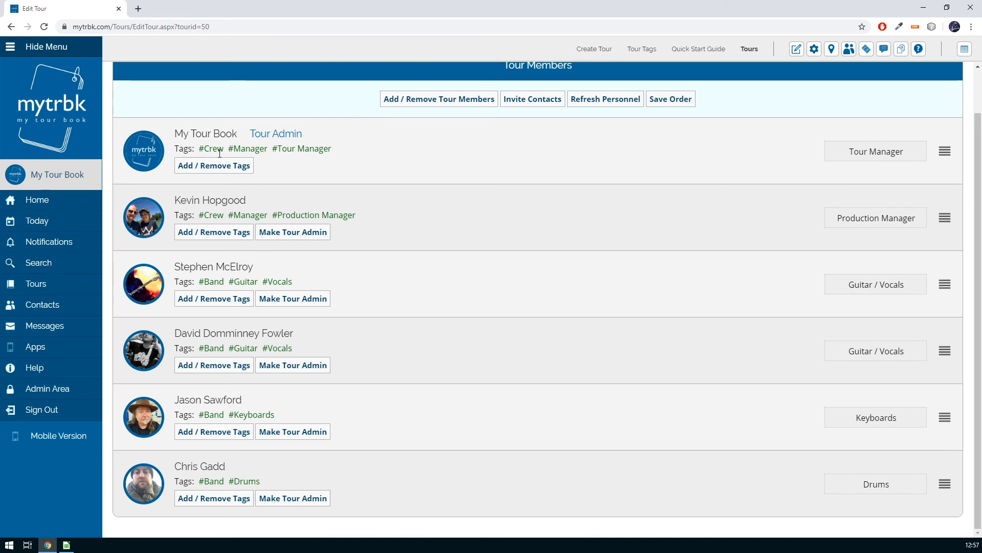
{"action": "scroll", "coordinate": [484, 256], "scroll_direction": "up", "scroll_amount": 1}
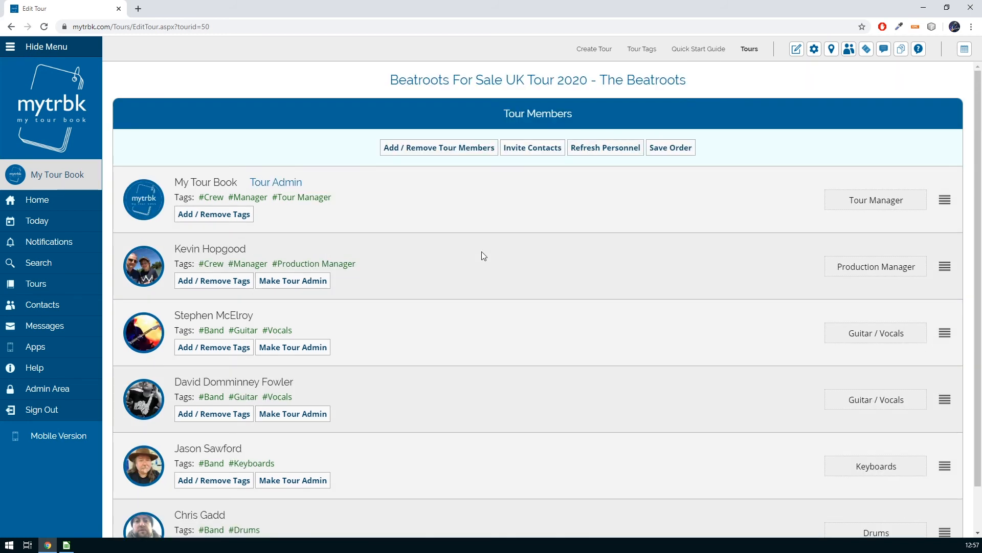
Add a new Promoter tag to the My Tour Tags list
{"action": "left_click", "coordinate": [640, 51]}
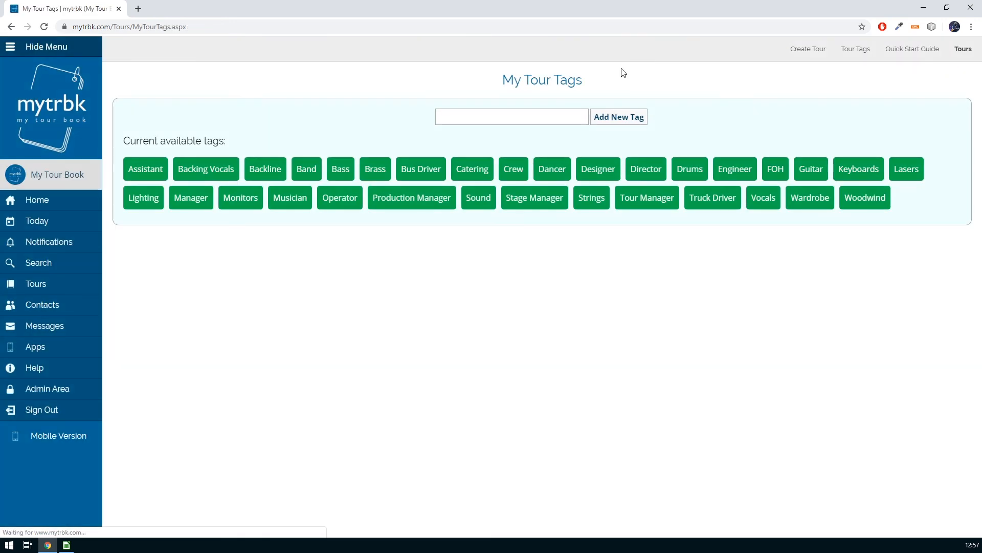
{"action": "left_click", "coordinate": [491, 122]}
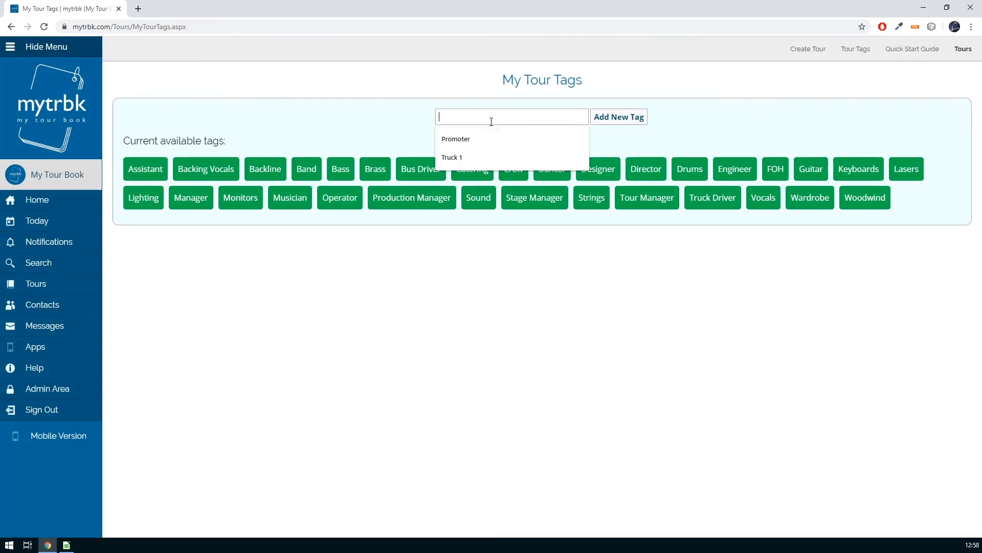
{"action": "key", "text": "Down"}
{"action": "key", "text": "Down"}
{"action": "key", "text": "Up"}
{"action": "key", "text": "Up"}
{"action": "left_click", "coordinate": [389, 126]}
{"action": "left_click", "coordinate": [448, 121]}
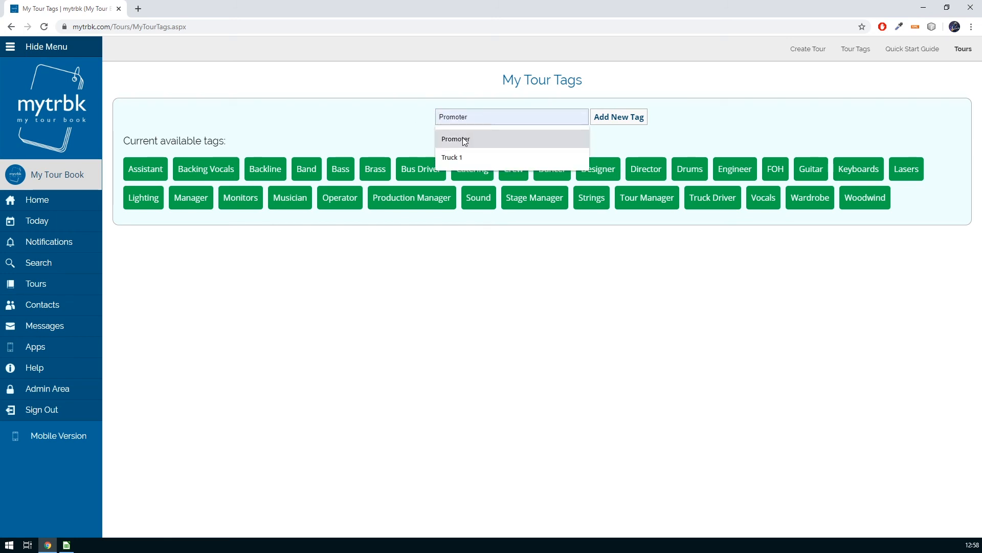
{"action": "left_click", "coordinate": [462, 137]}
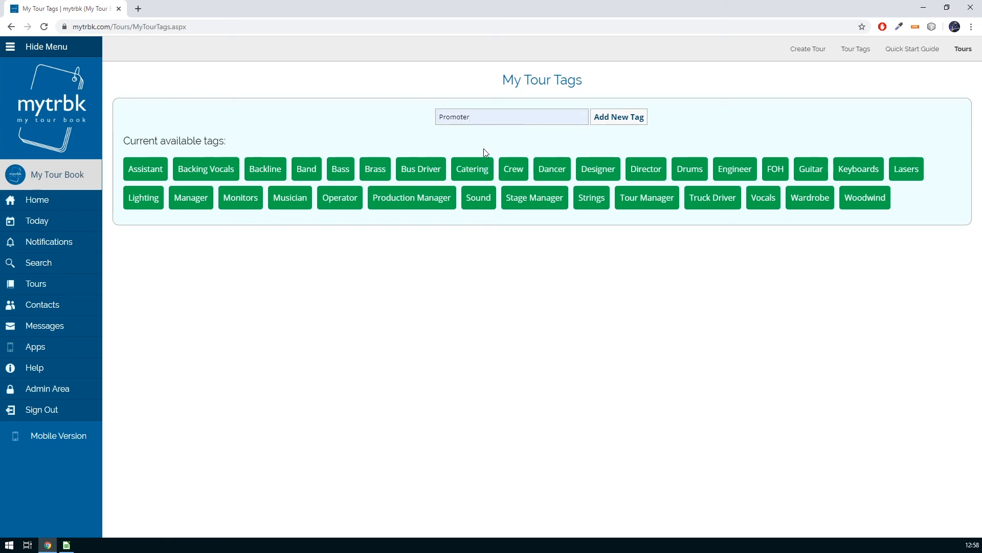
{"action": "left_click", "coordinate": [605, 121]}
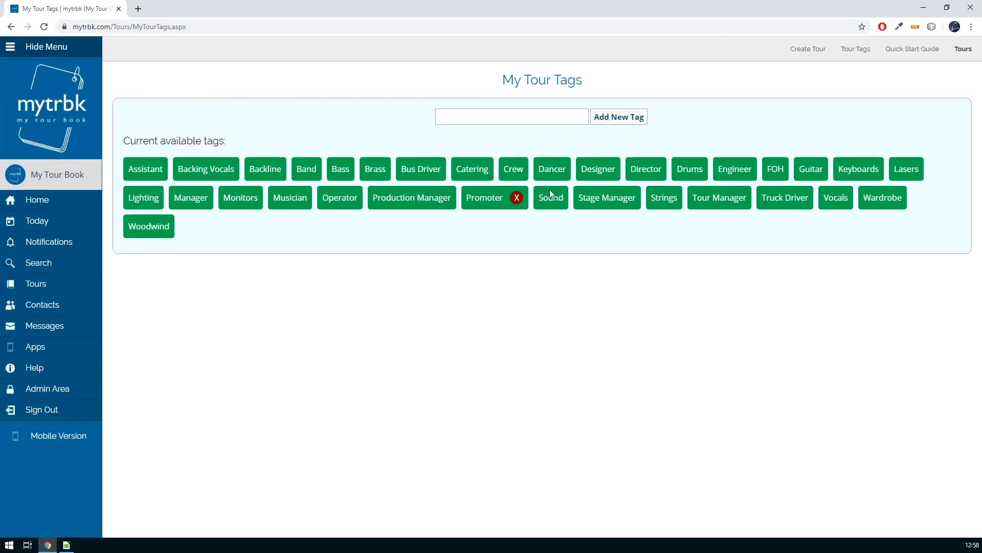
Delete the Promoter tag and return to My Tours
{"action": "left_click", "coordinate": [518, 199]}
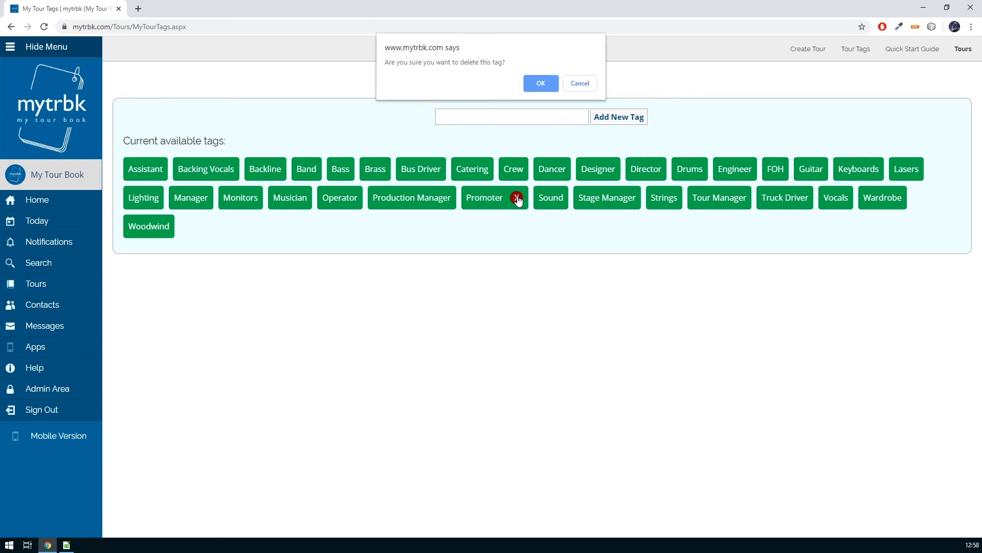
{"action": "left_click", "coordinate": [547, 84]}
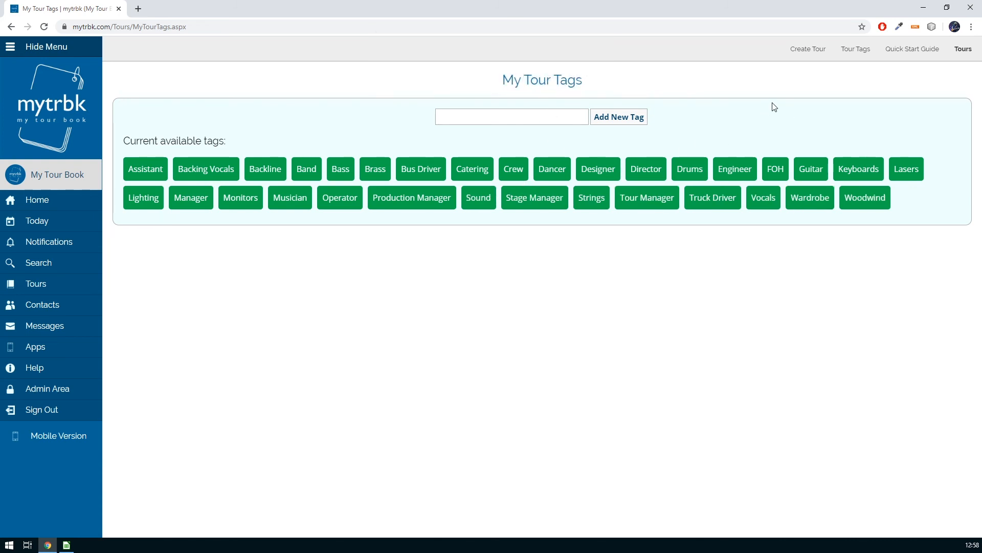
{"action": "left_click", "coordinate": [964, 50]}
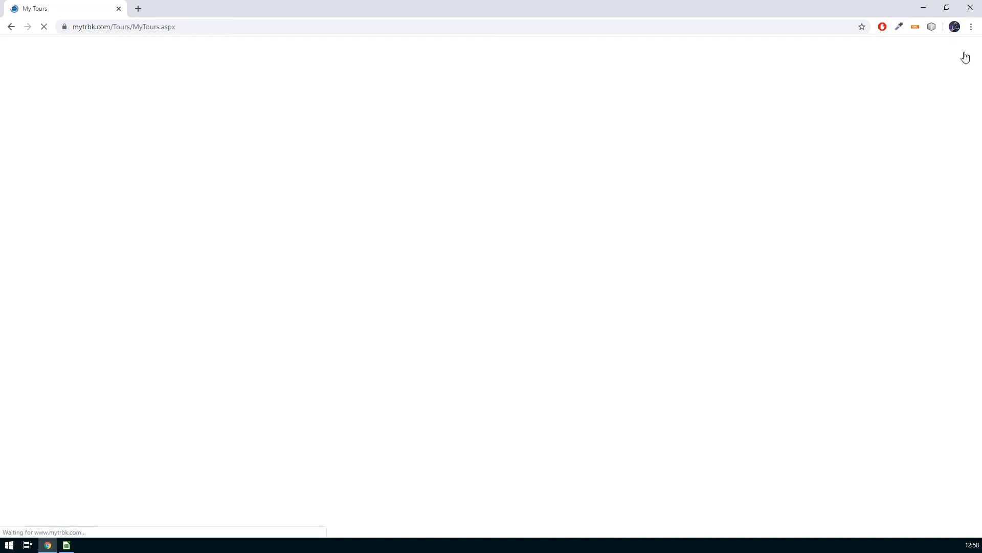
Reopen the Beatroots member list and look over each member's role label and tags
{"action": "left_click", "coordinate": [805, 255]}
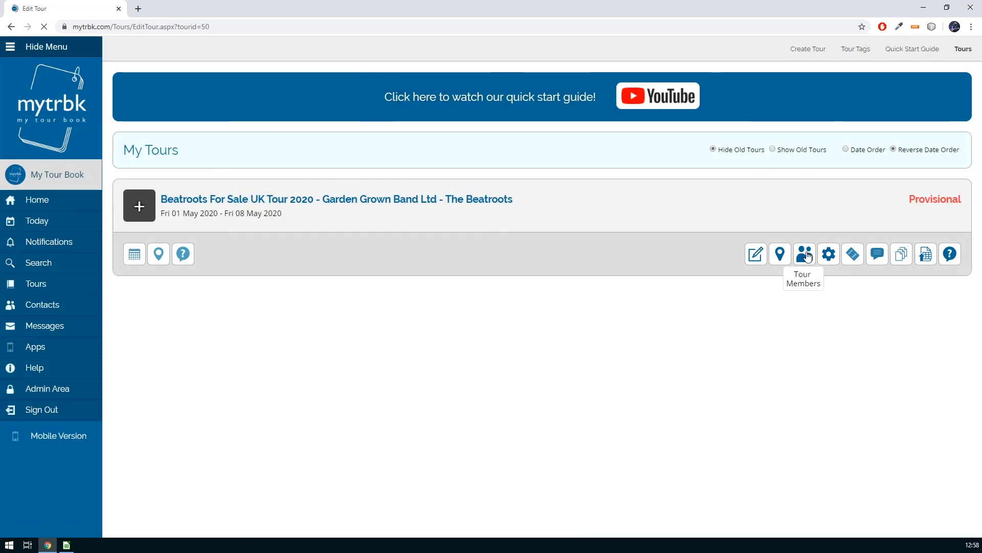
{"action": "scroll", "coordinate": [574, 288], "scroll_direction": "down", "scroll_amount": 1}
{"action": "scroll", "coordinate": [575, 290], "scroll_direction": "up", "scroll_amount": 1}
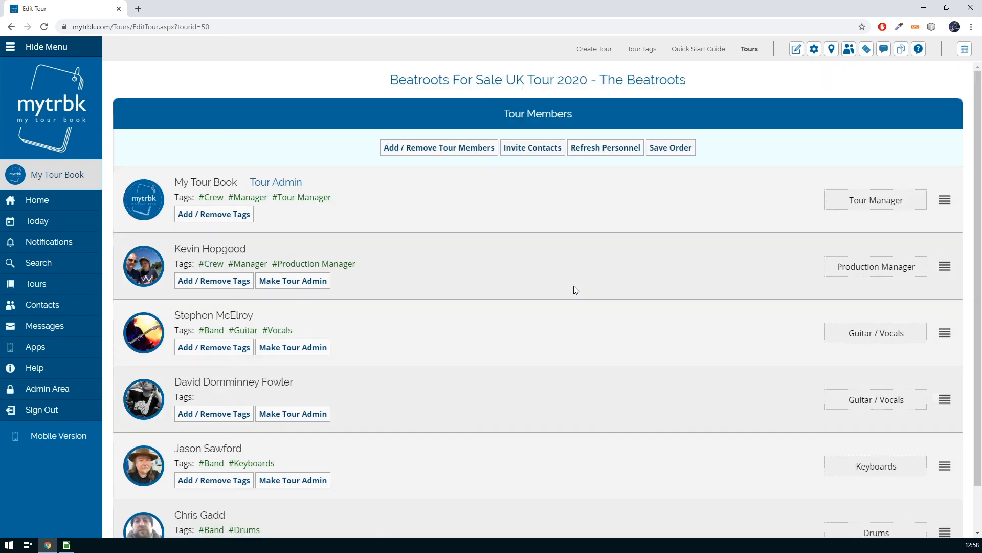